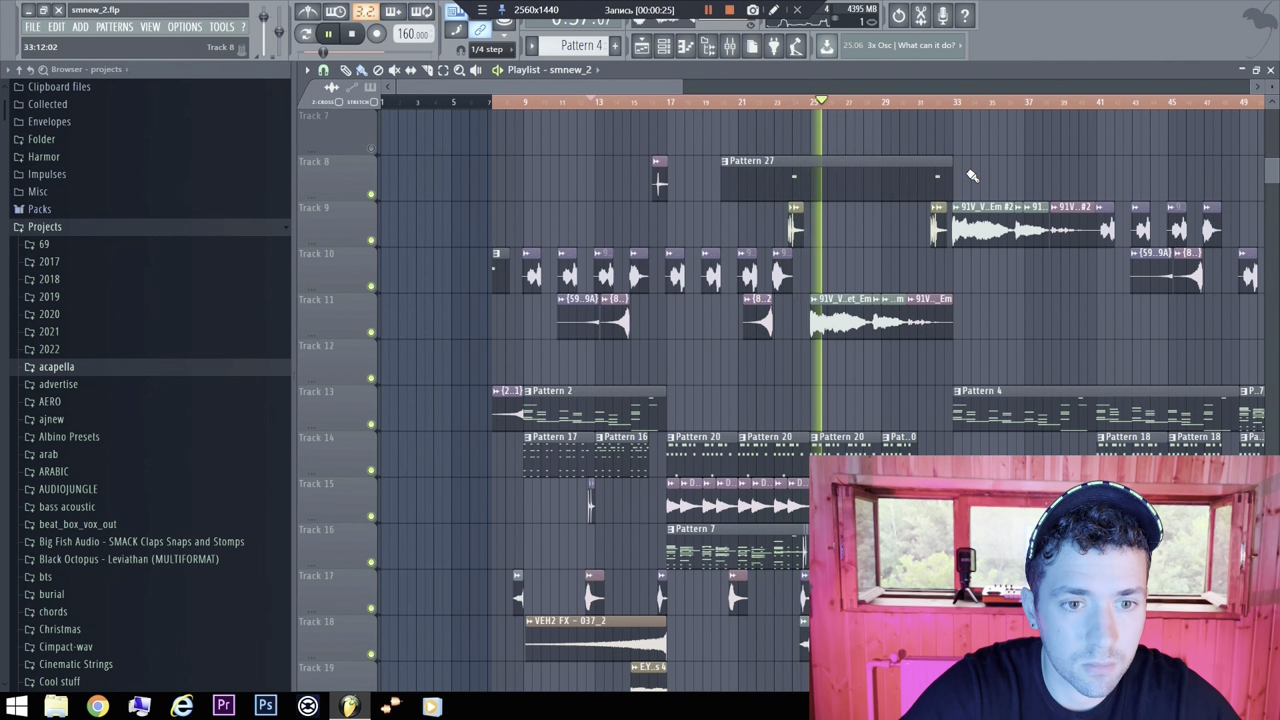
Step: Listen to the song across bars 25 to 34 while surveying the playlist arrangement, and stop playback
scroll(971, 176, down, 1)
scroll(962, 285, down, 1)
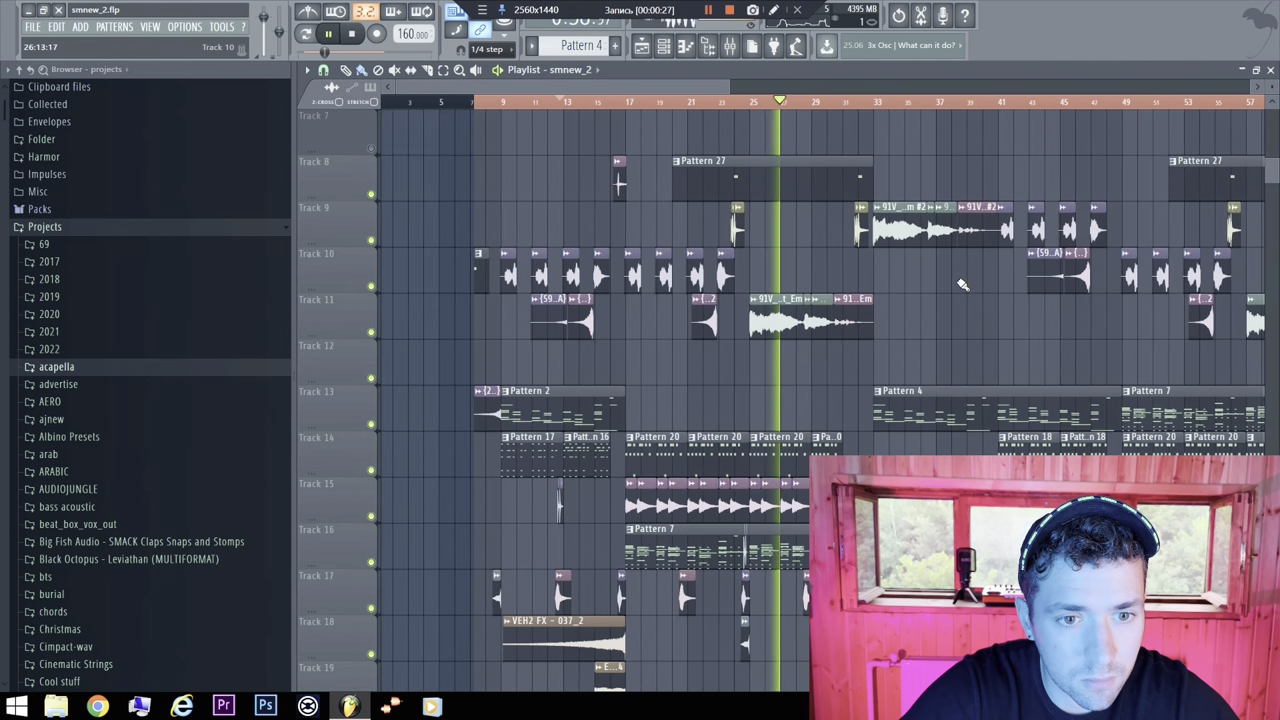
scroll(962, 285, up, 3)
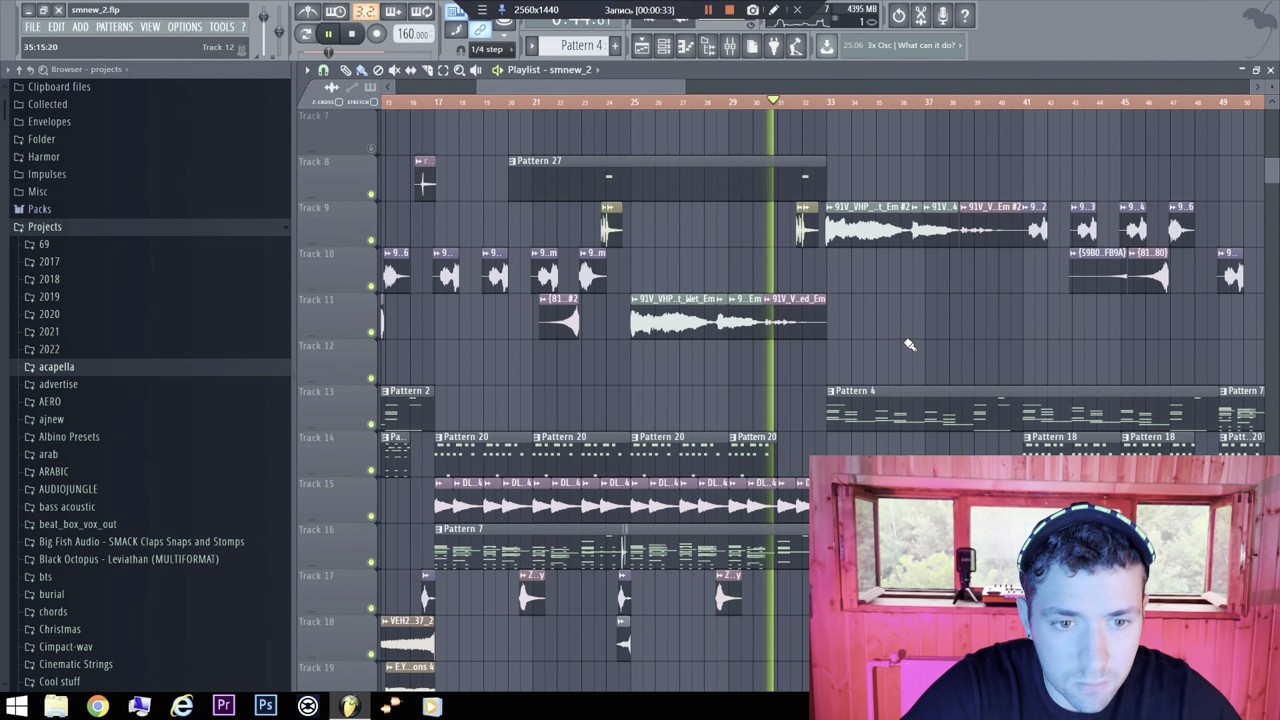
scroll(870, 340, down, 4)
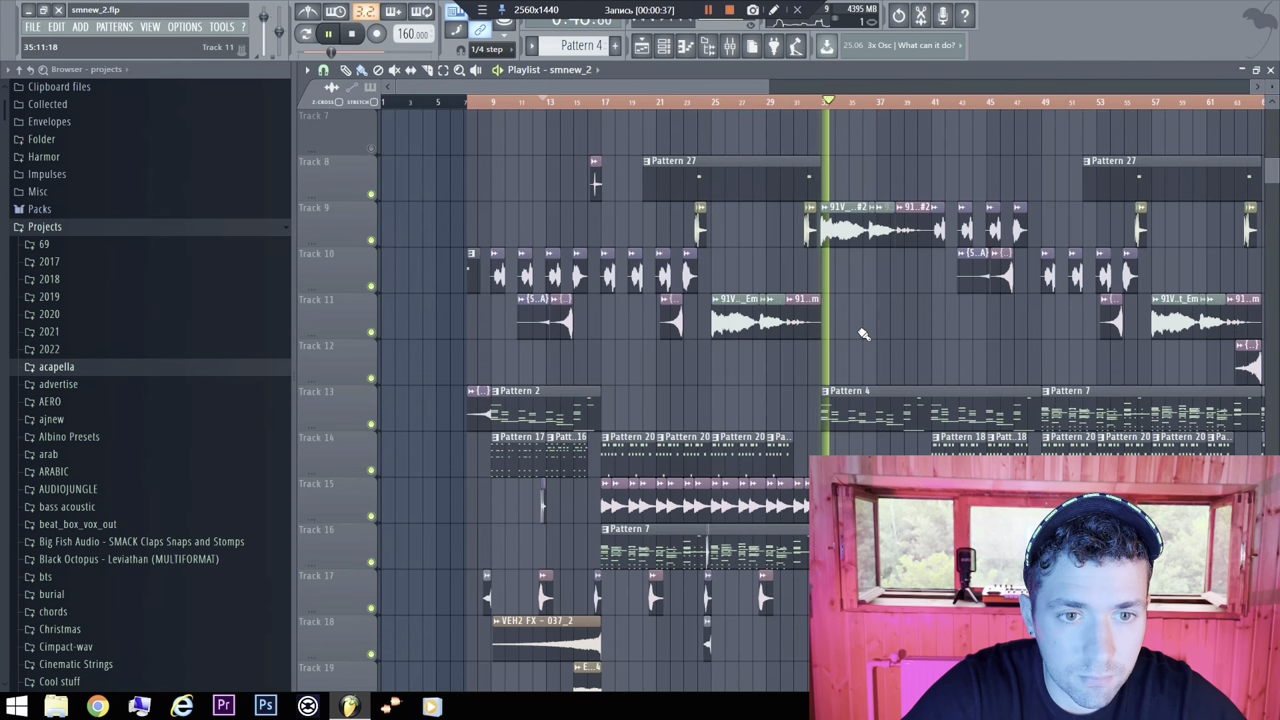
scroll(864, 334, up, 1)
scroll(880, 340, down, 2)
scroll(900, 346, up, 2)
key(super)
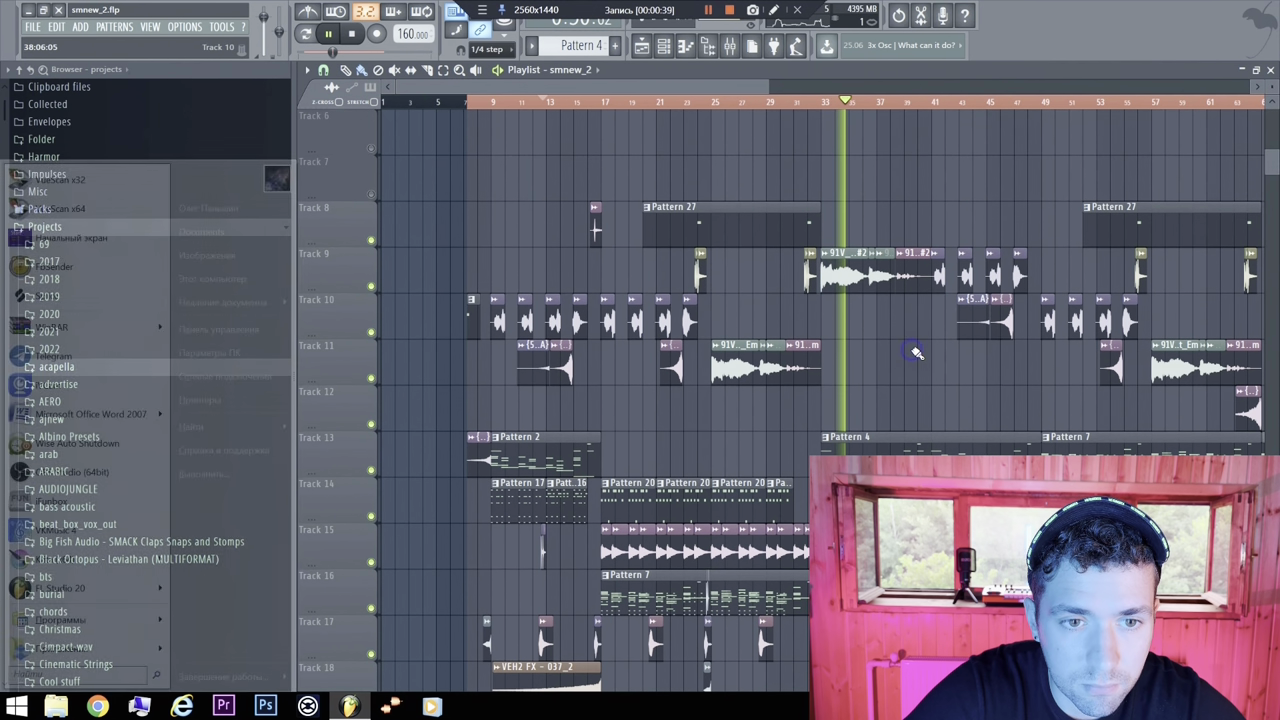
key(space)
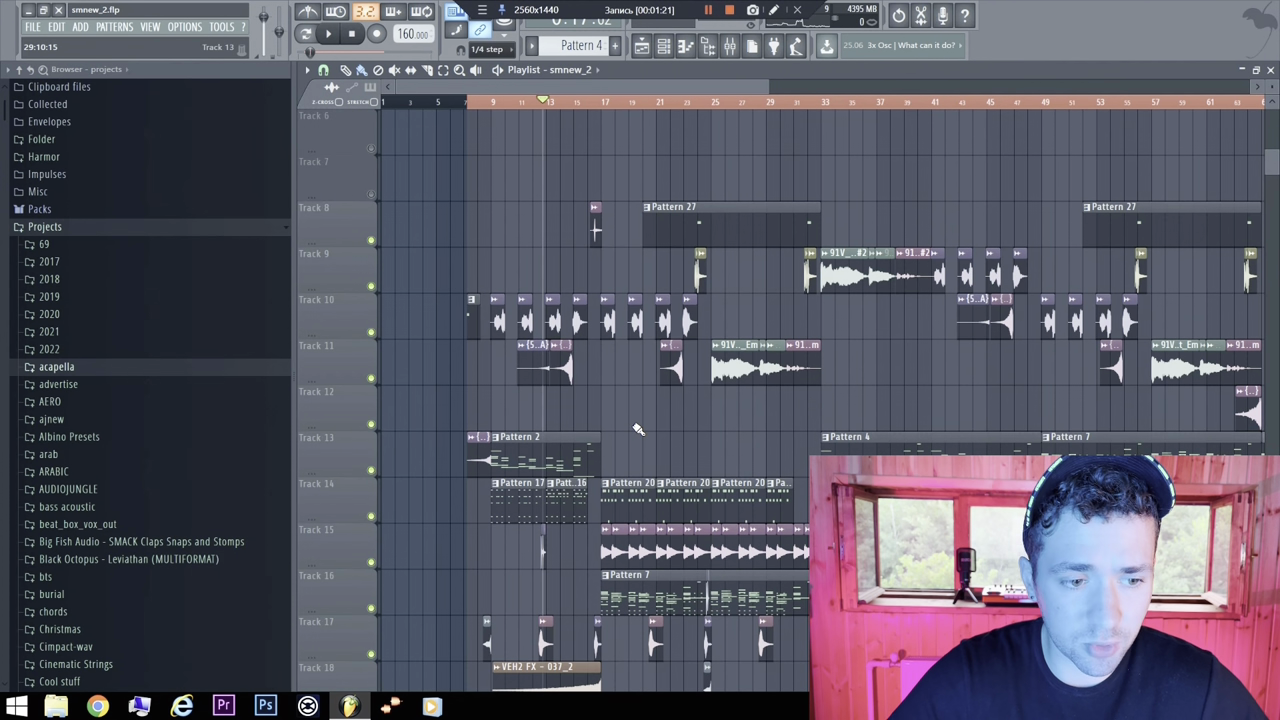
Step: Open the Pattern 20 clip on Track 14 to view its Kontakt 5 #3 notes, and close the piano roll
scroll(637, 429, up, 3)
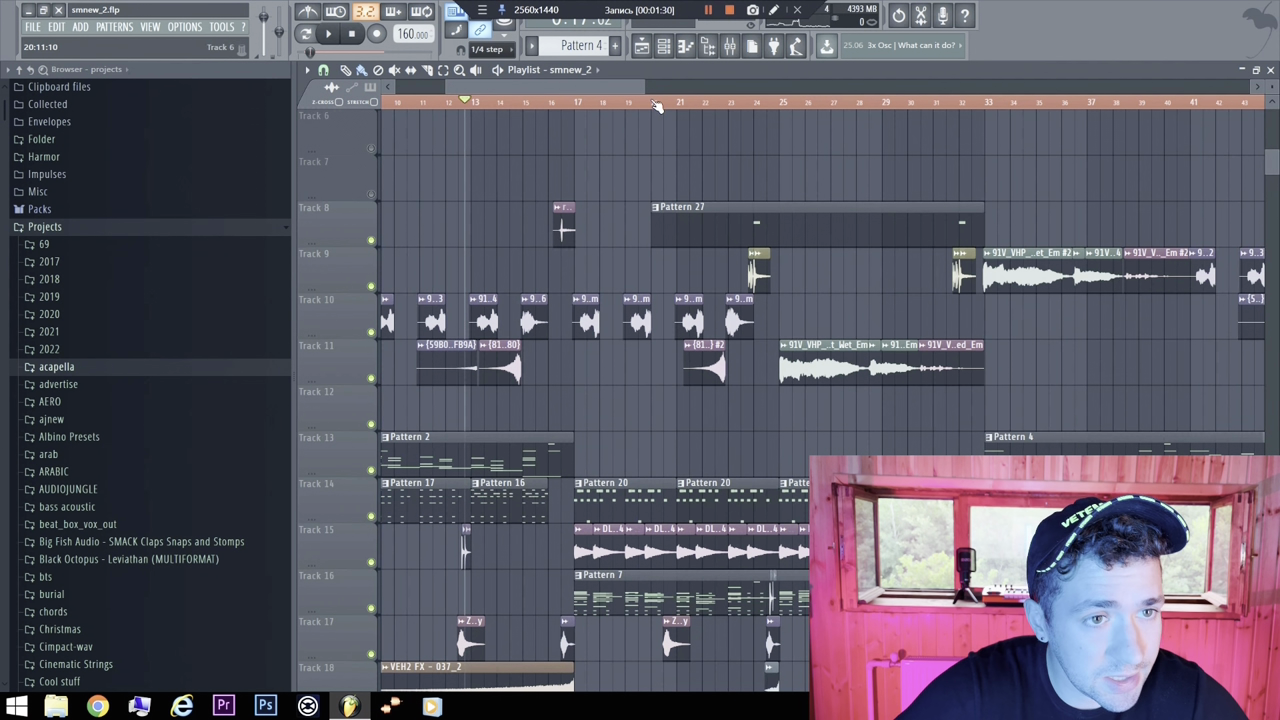
click(664, 45)
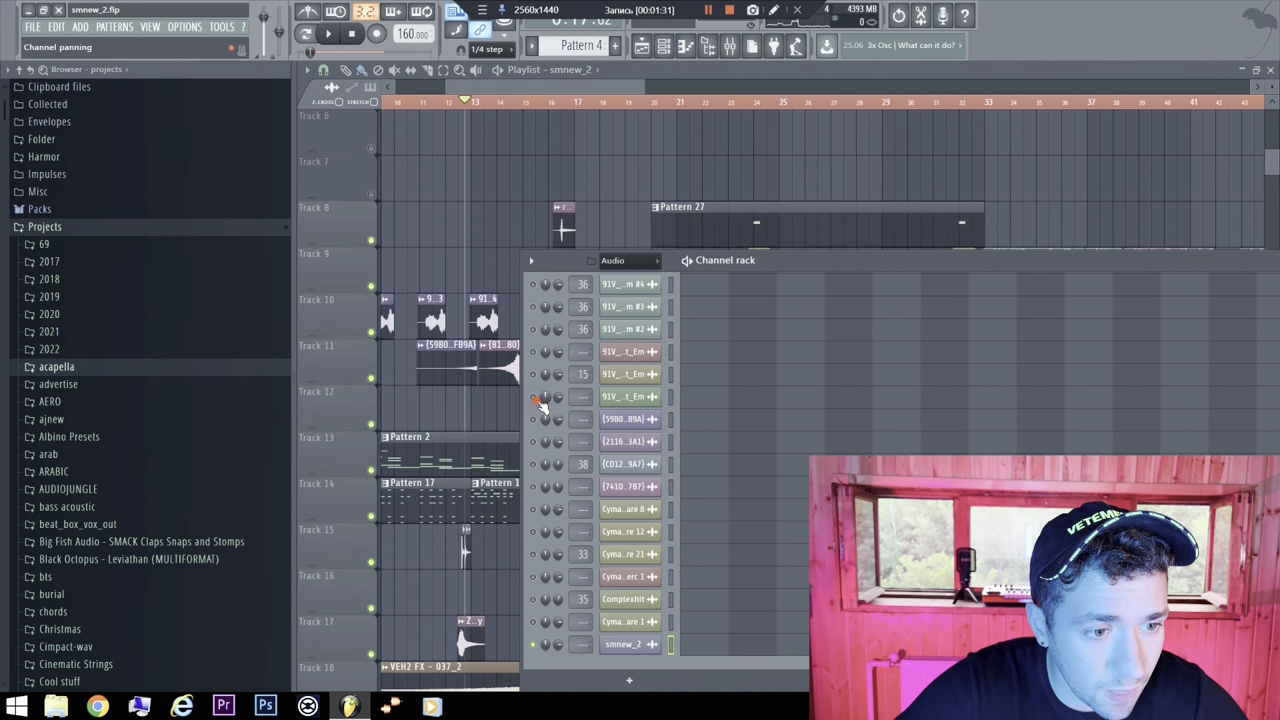
key(F6)
ctrl+scroll(545, 490, down, 4)
scroll(545, 490, up, 2)
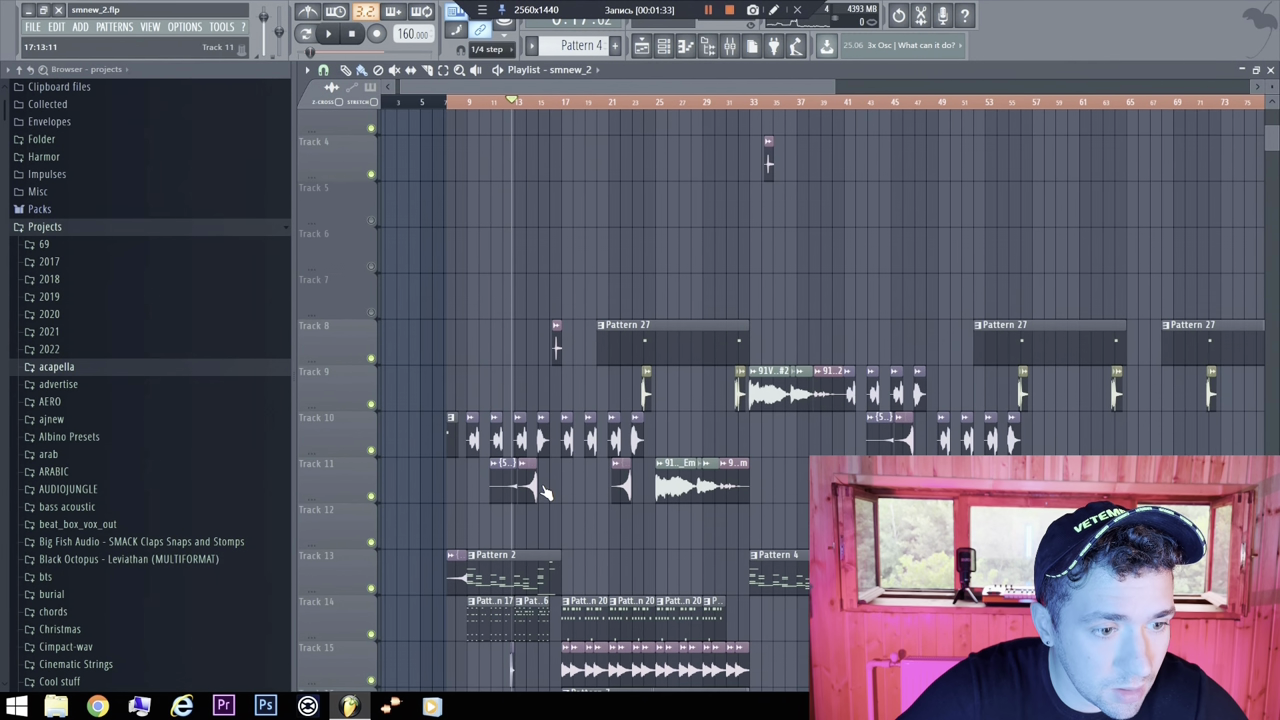
scroll(545, 490, down, 3)
ctrl+scroll(545, 490, up, 4)
double_click(592, 443)
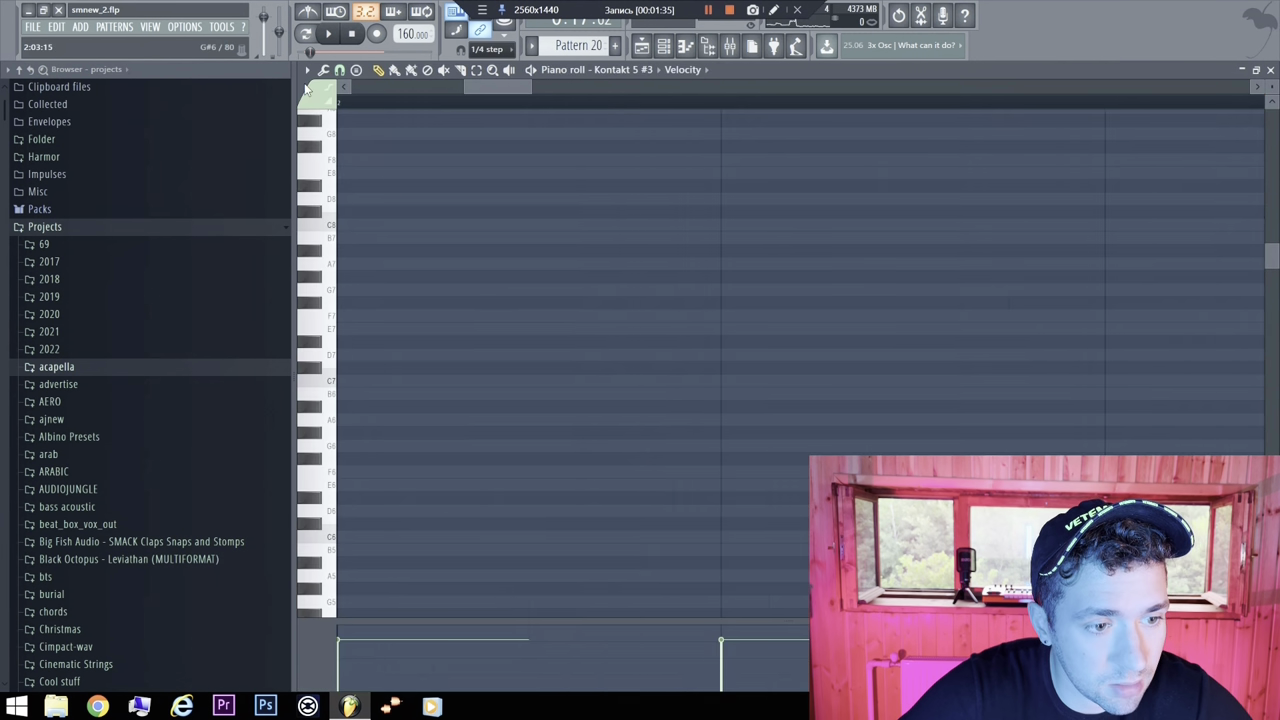
click(1270, 69)
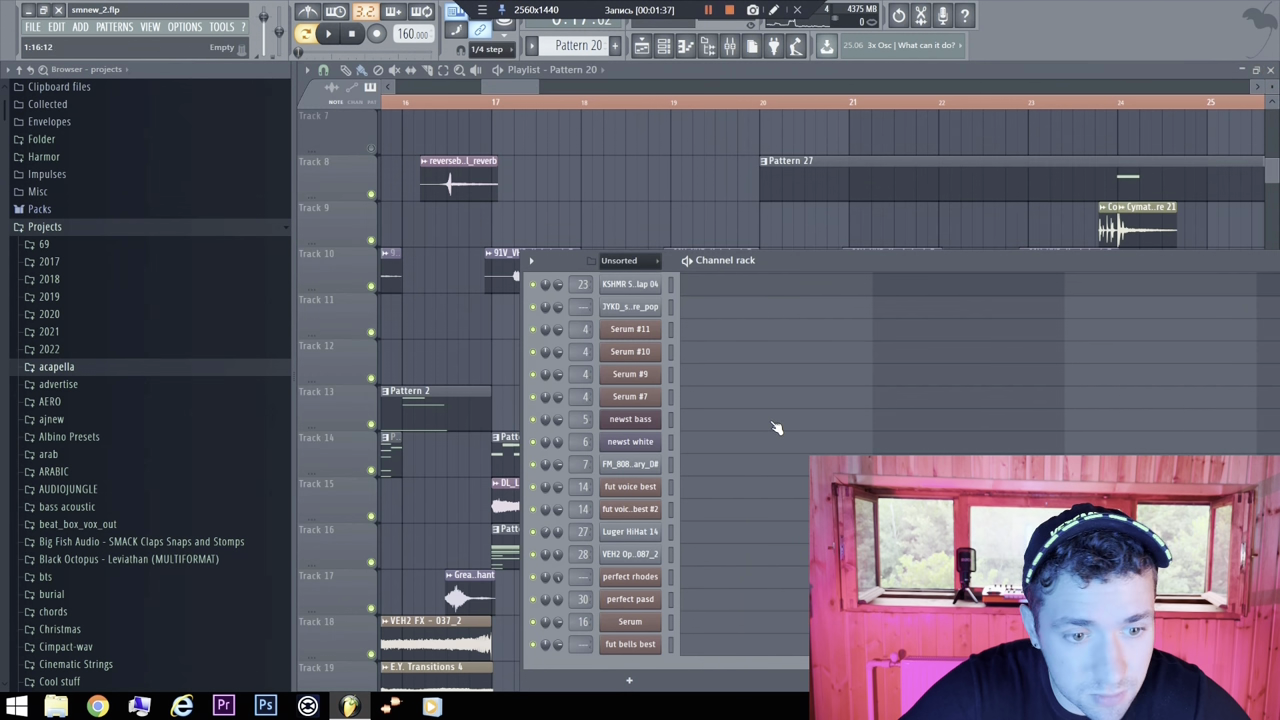
Step: Play Pattern 20 on its own while examining its percussion channels in the channel rack, and stop playback
key(space)
scroll(770, 420, up, 6)
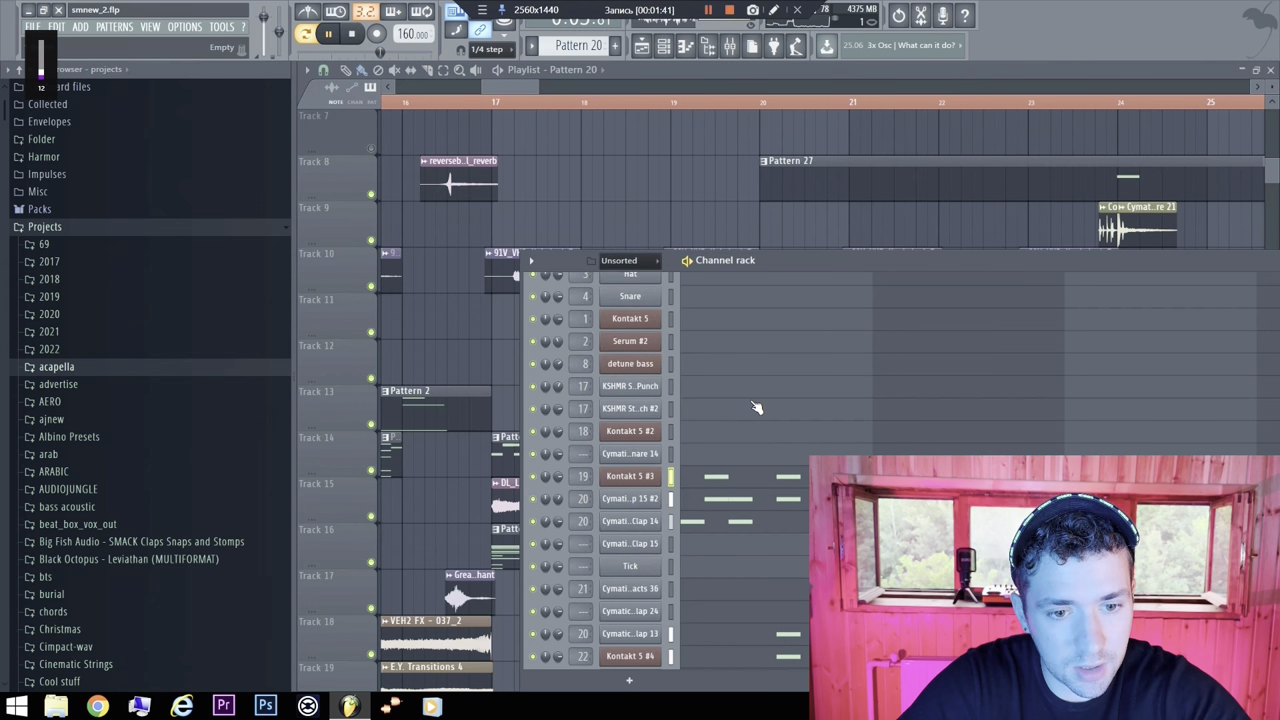
scroll(680, 460, down, 6)
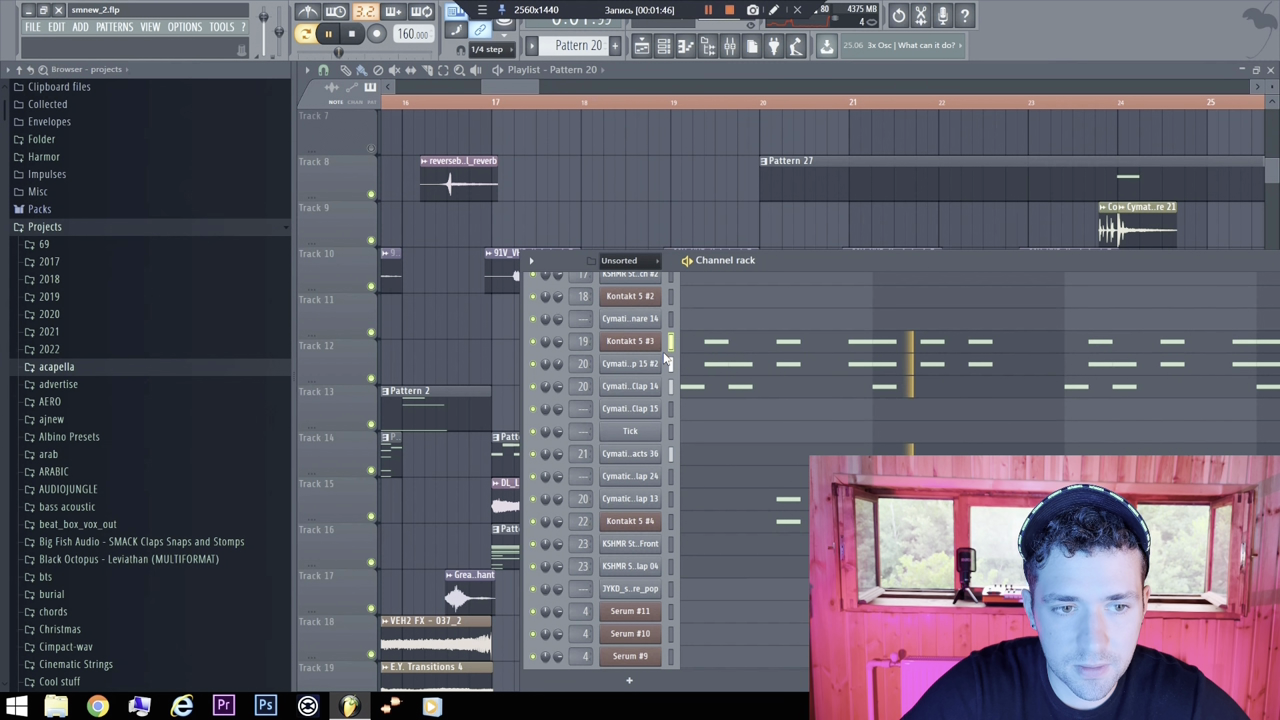
key(space)
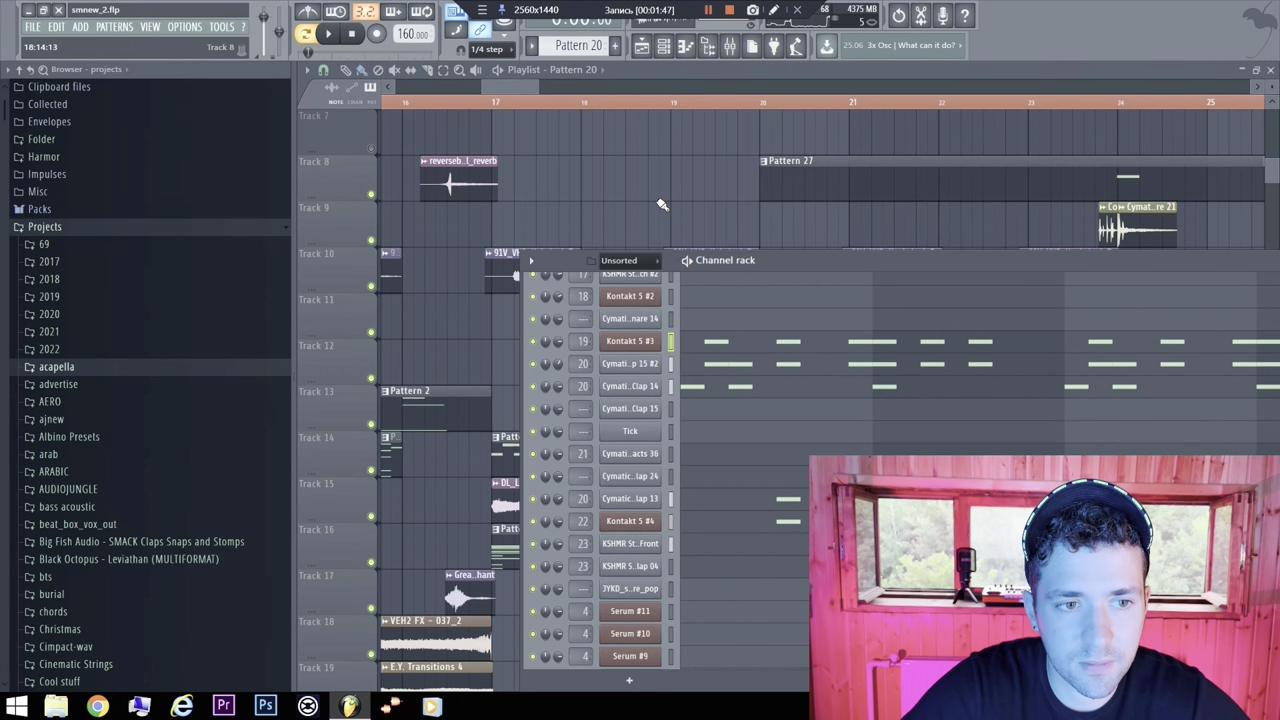
key(F6)
Step: Open Pattern 7 from Track 16 and play it with only the KSHMR St..ch #2 and Kontakt 5 #2 channels enabled
scroll(590, 418, down, 3)
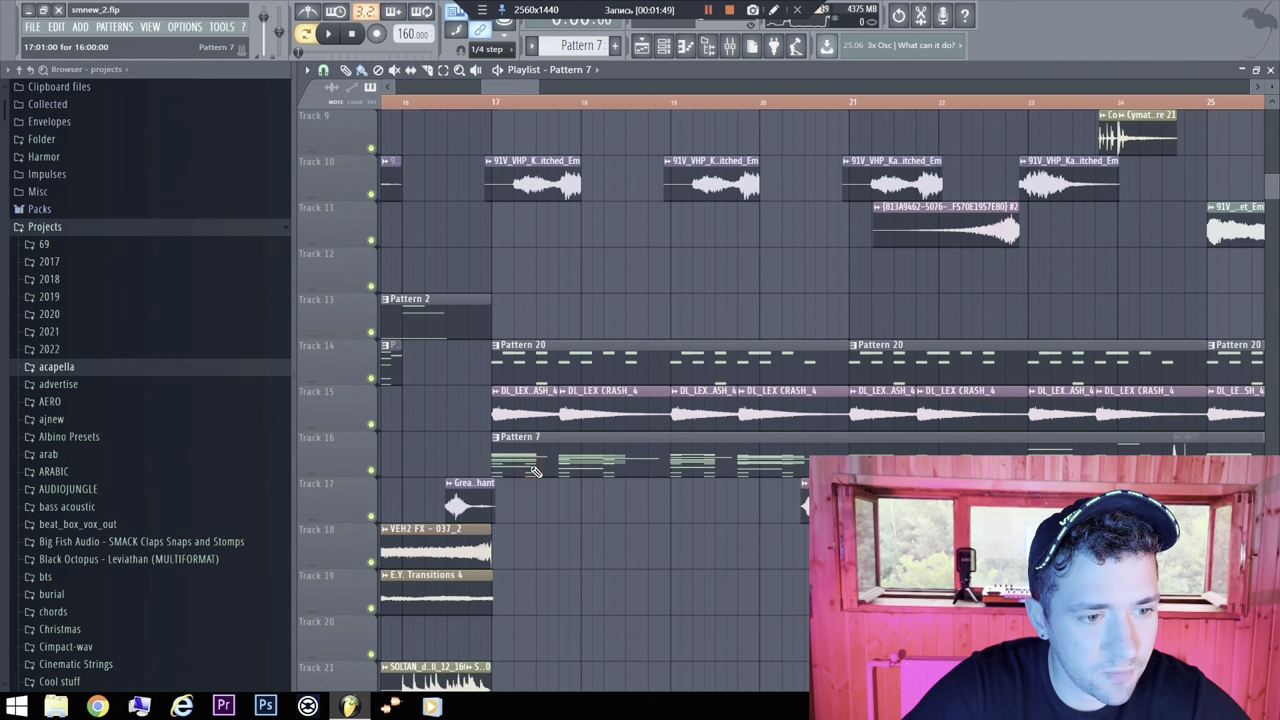
double_click(590, 420)
click(1271, 74)
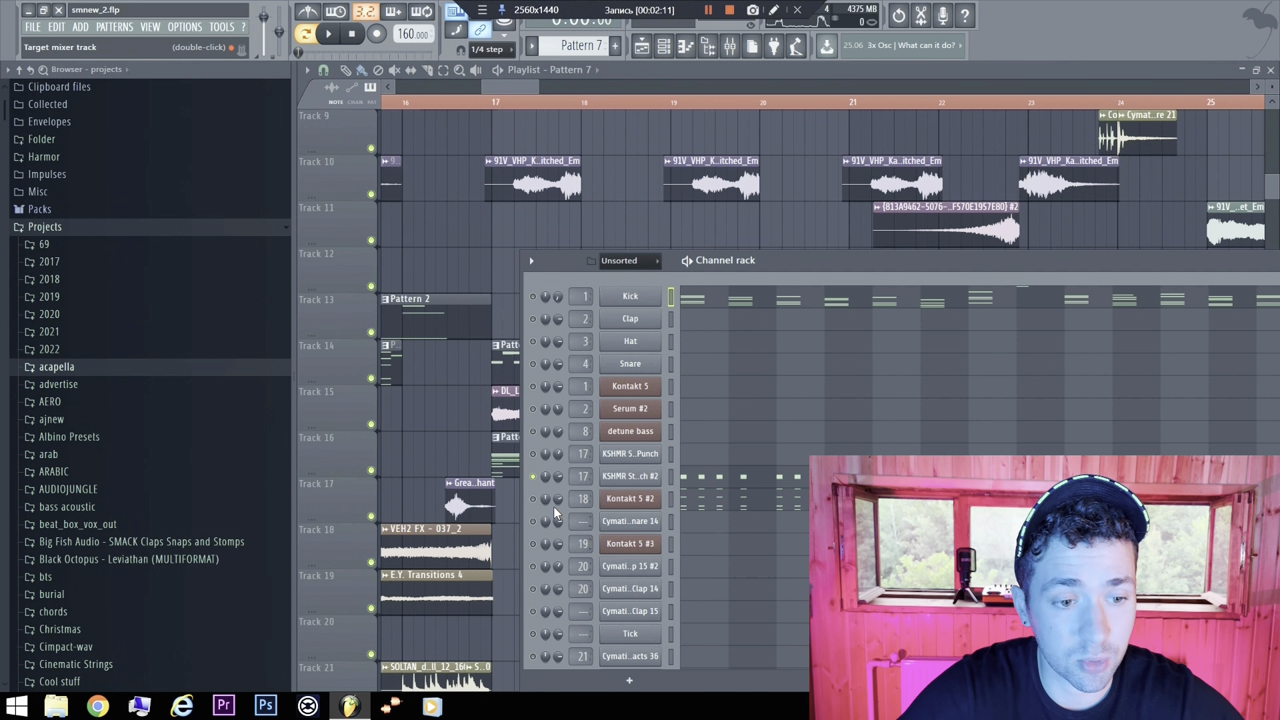
key(space)
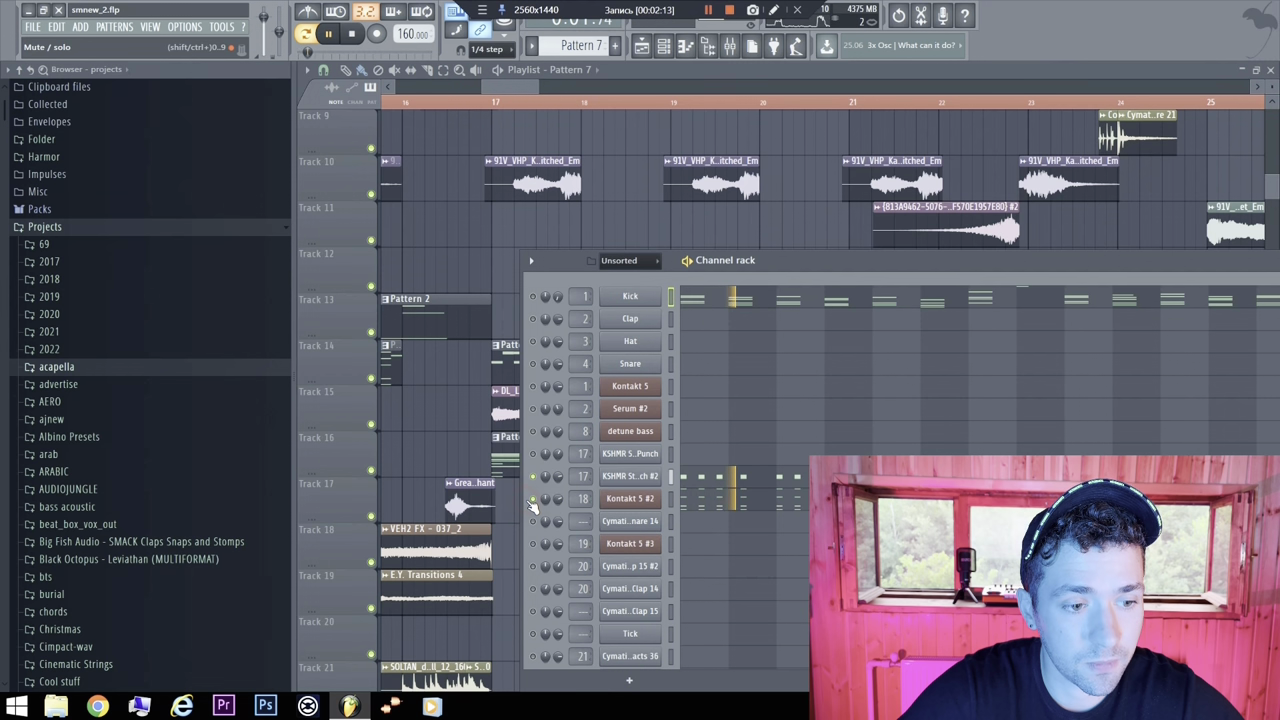
Step: Solo Serum #10 in Pattern 7, add Serum #9 and Serum #7 during playback, and run a project macro before stopping
scroll(757, 571, down, 5)
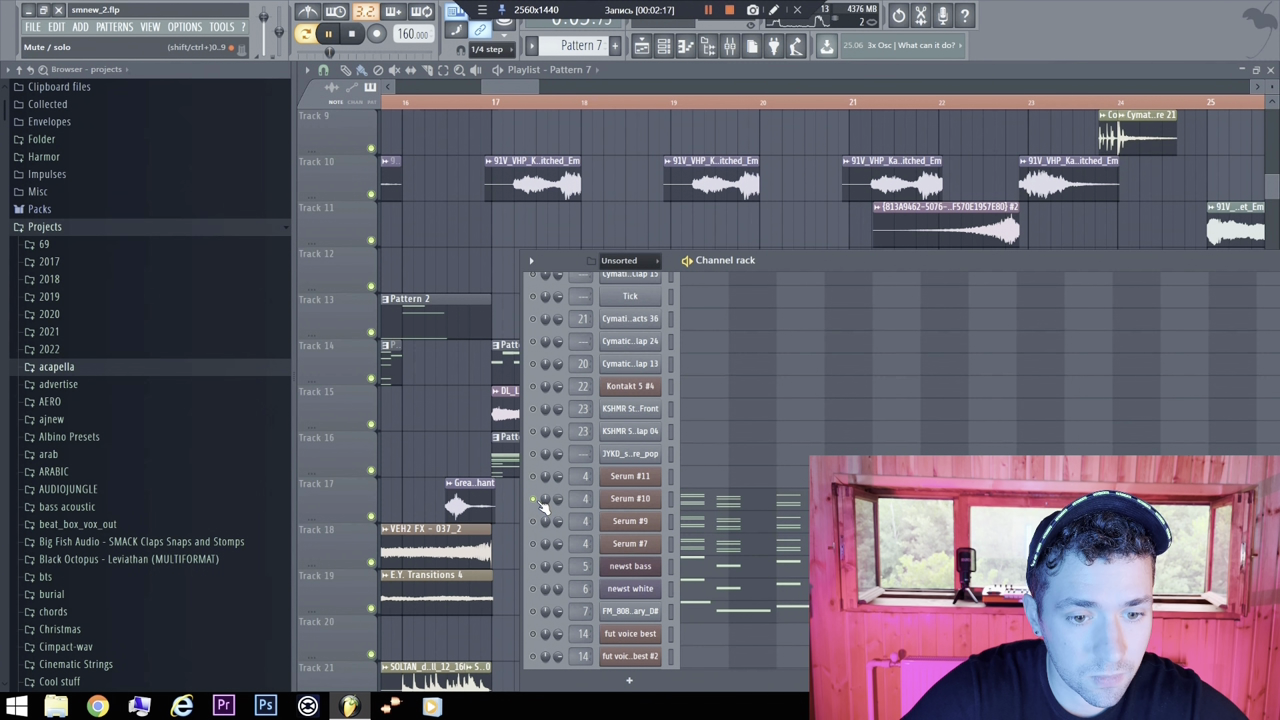
key(space)
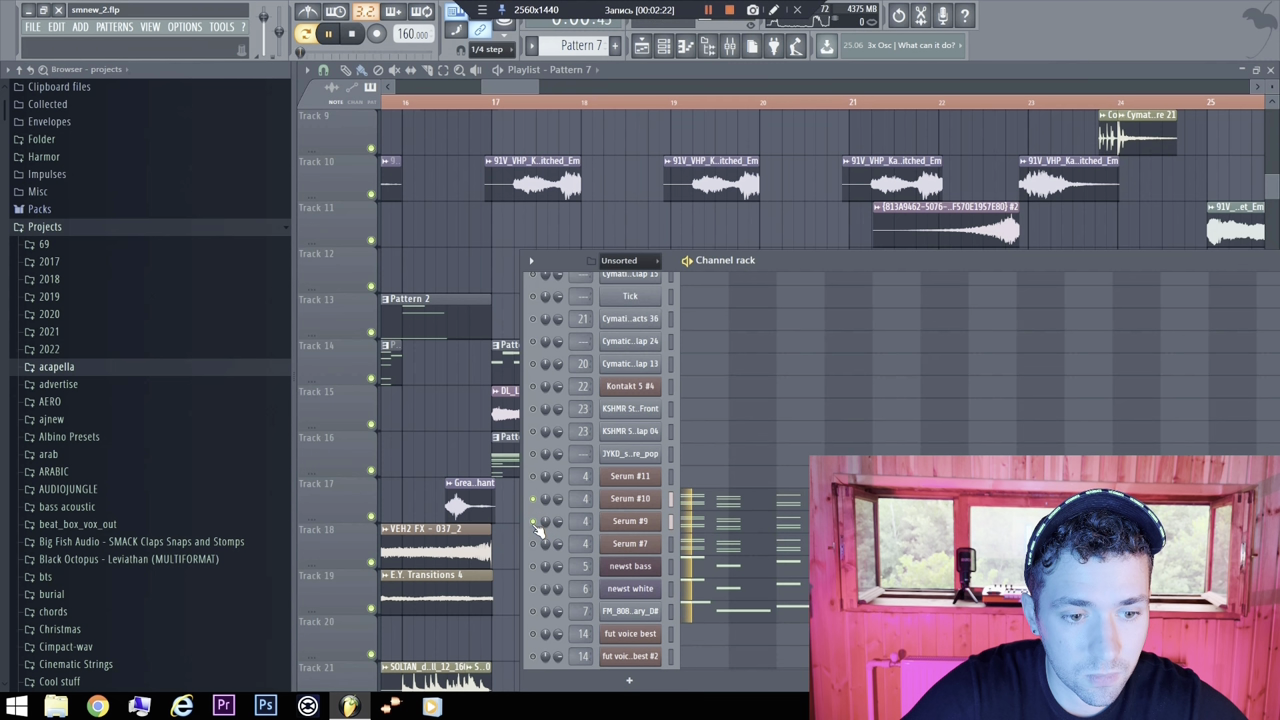
key(space)
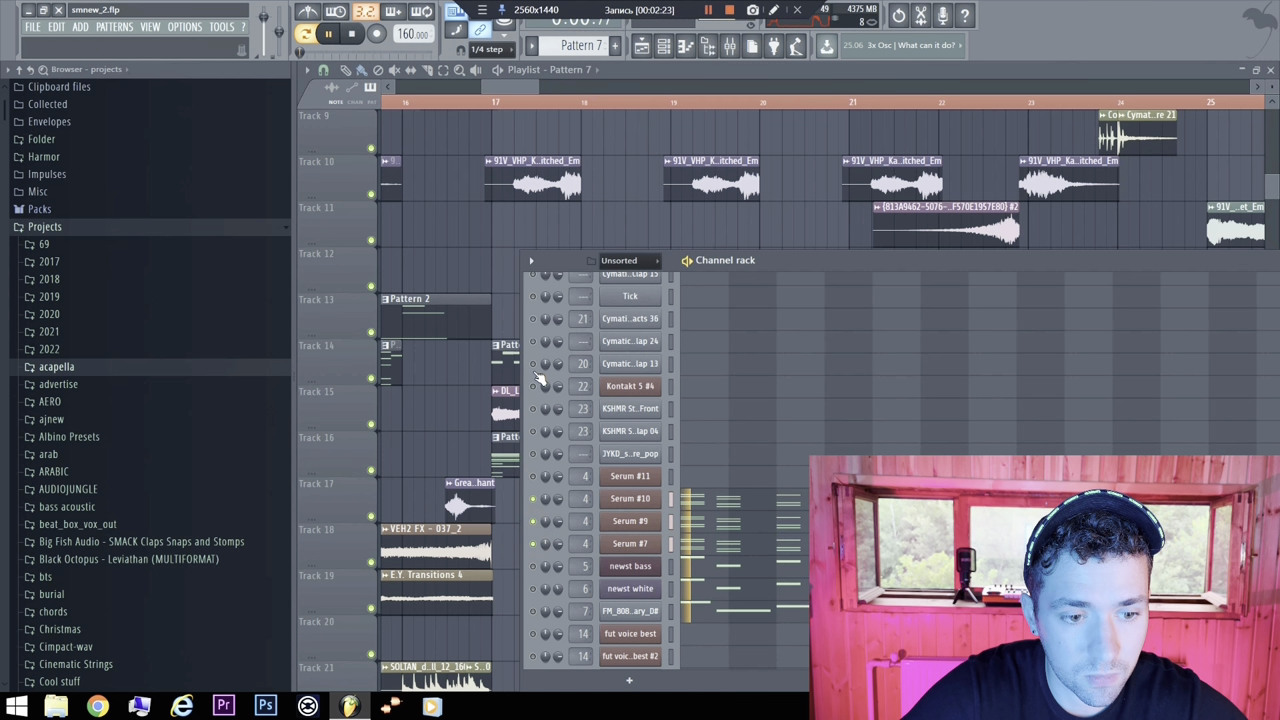
click(224, 27)
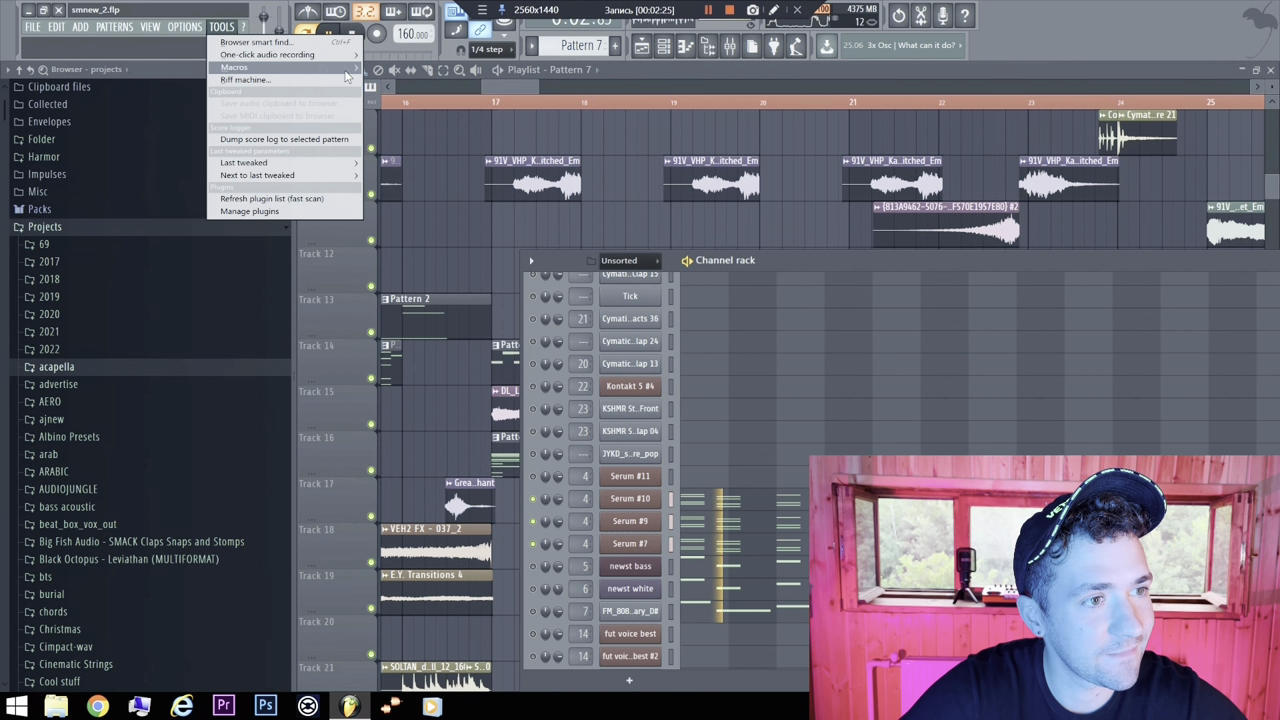
mouse_move(300, 67)
click(418, 165)
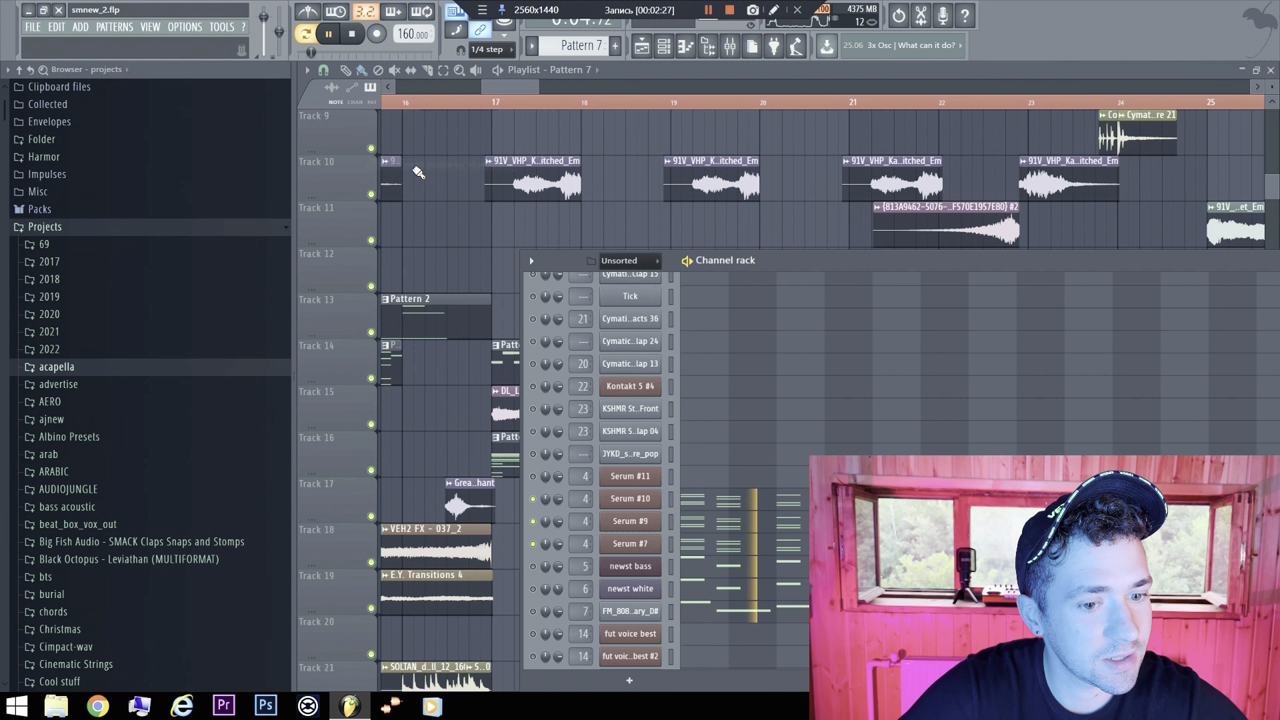
key(space)
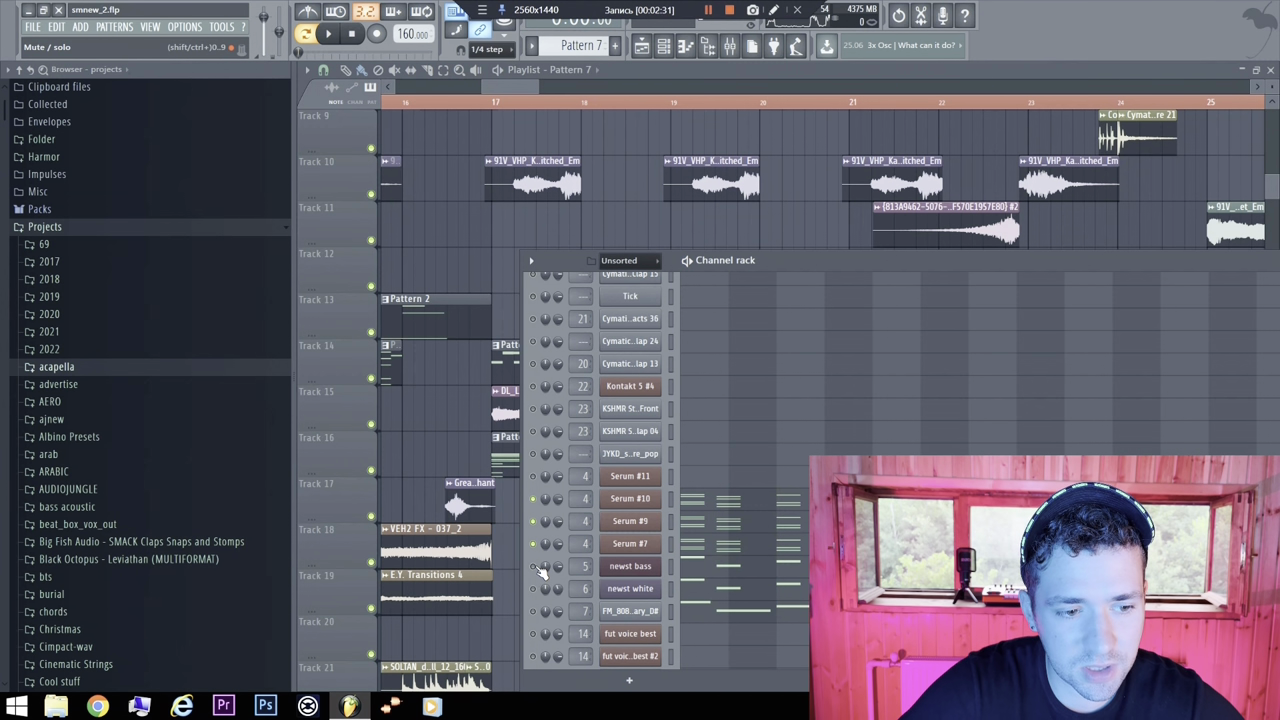
Step: Enable the newst bass, newst white and FM_808 channels alongside the three Serum layers, play Pattern 7, and close the channel rack
scroll(588, 570, down, 3)
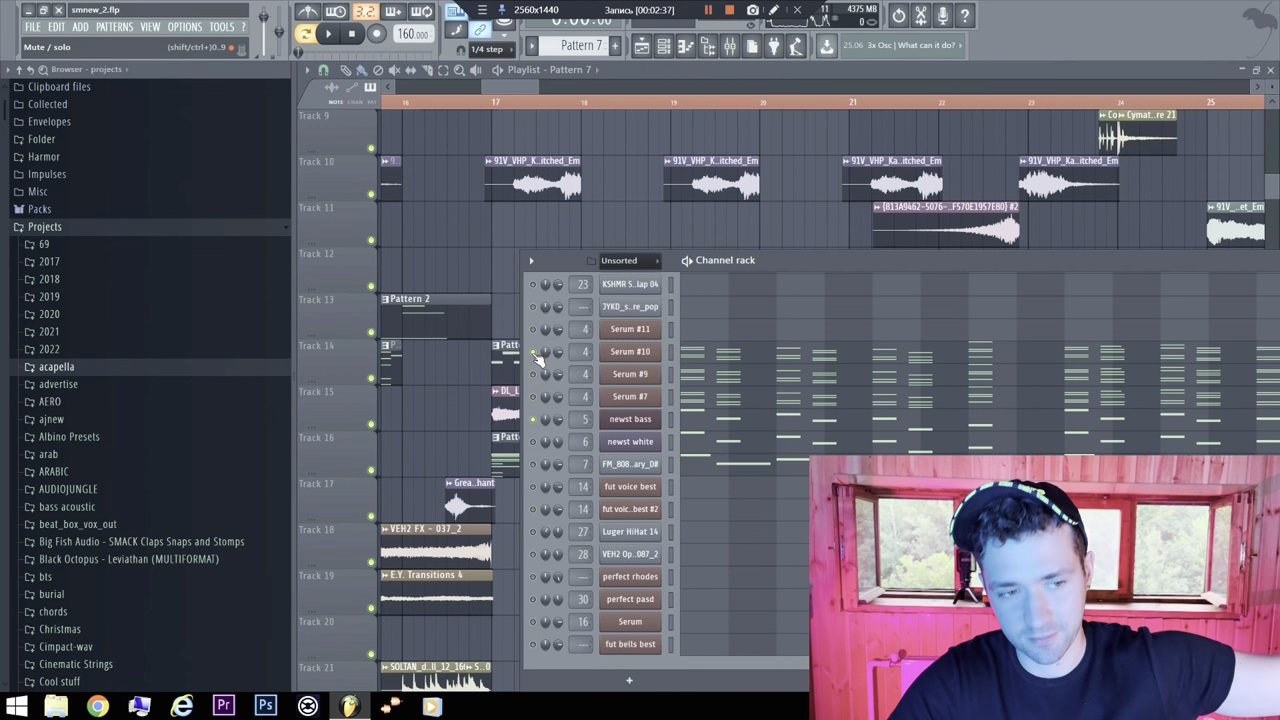
key(space)
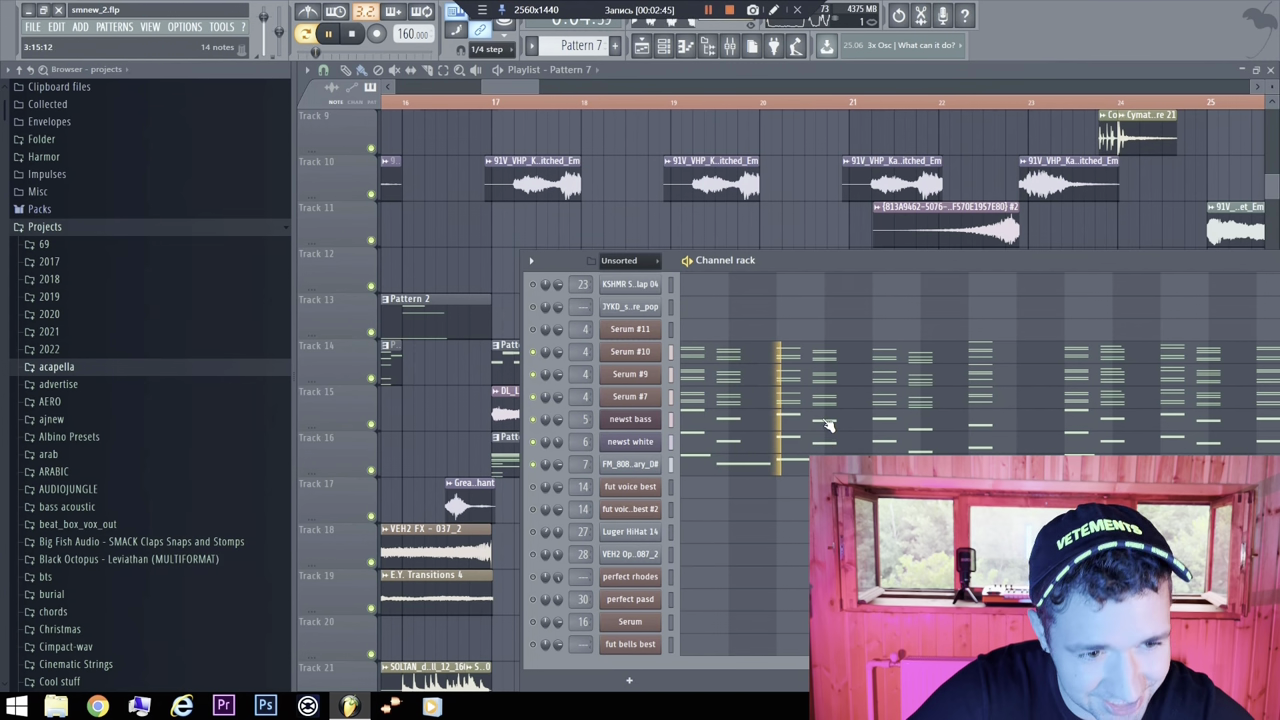
key(space)
scroll(797, 528, down, 1)
scroll(547, 398, up, 1)
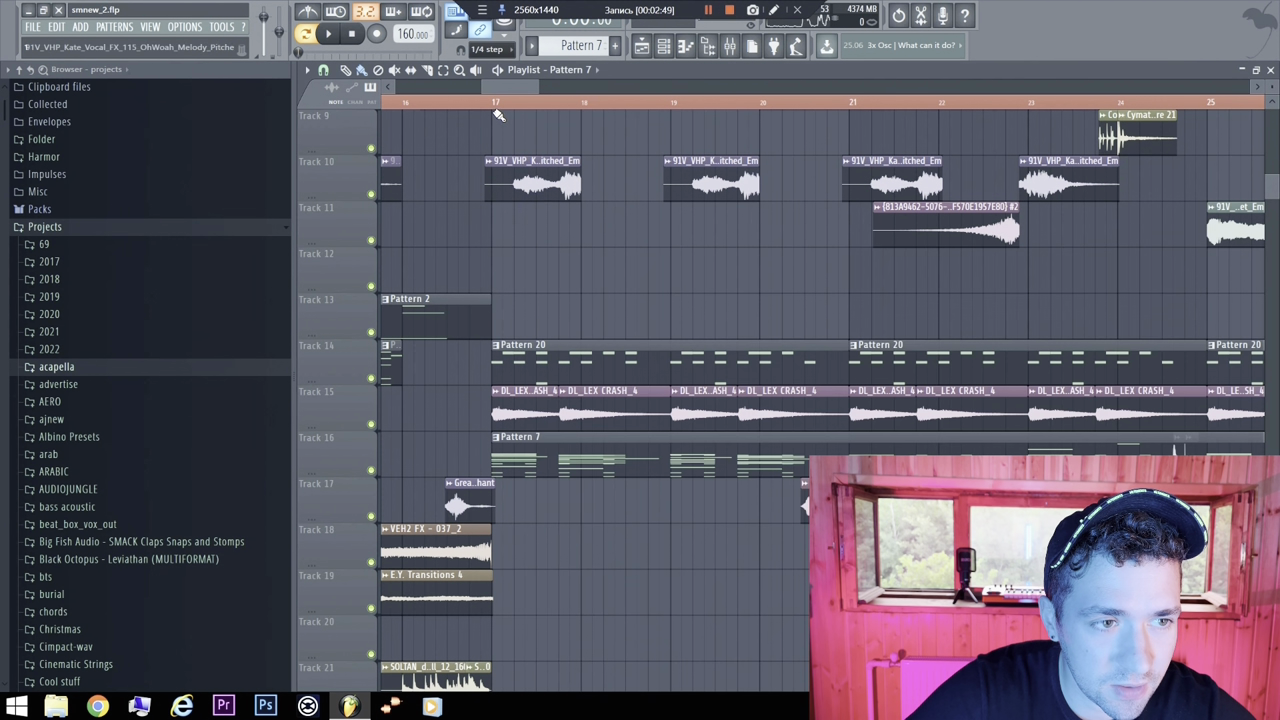
key(F6)
Step: Set the playback position to bar 17, solo the vocal chops on Track 10, and listen to them
click(494, 103)
ctrl+click(372, 195)
key(space)
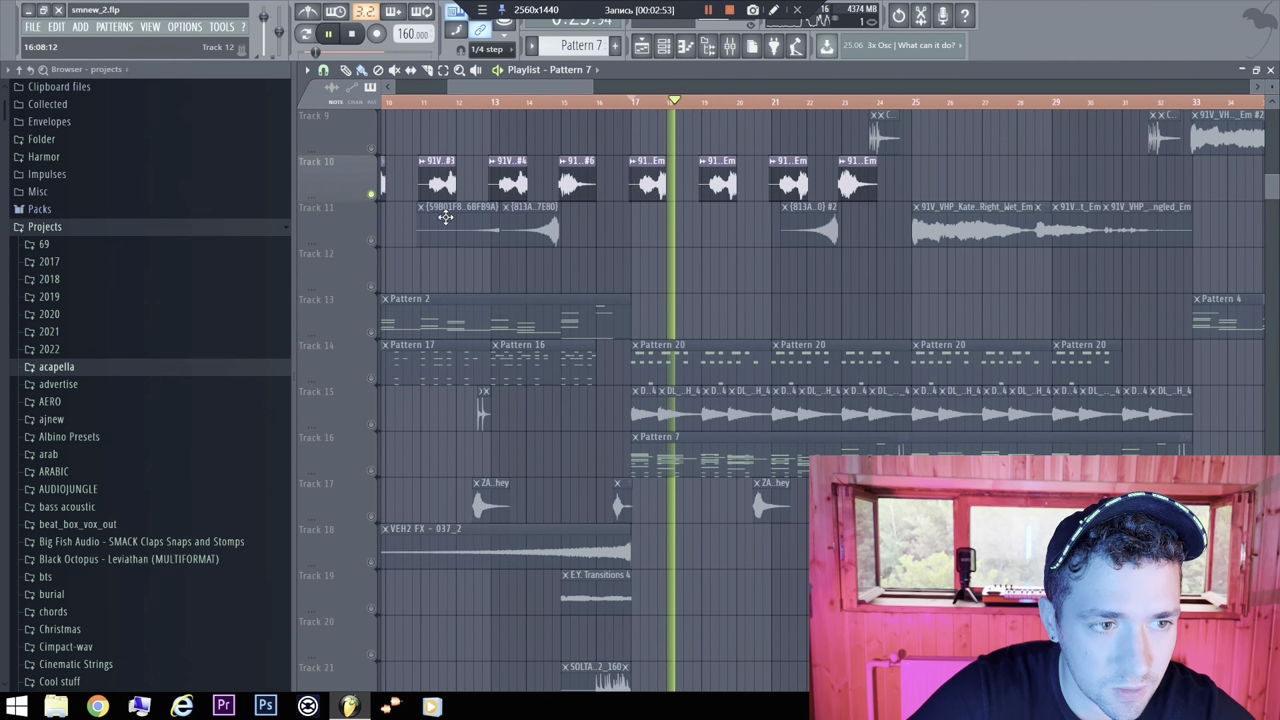
key(space)
ctrl+scroll(728, 286, down, 3)
scroll(711, 313, down, 1)
scroll(711, 313, up, 2)
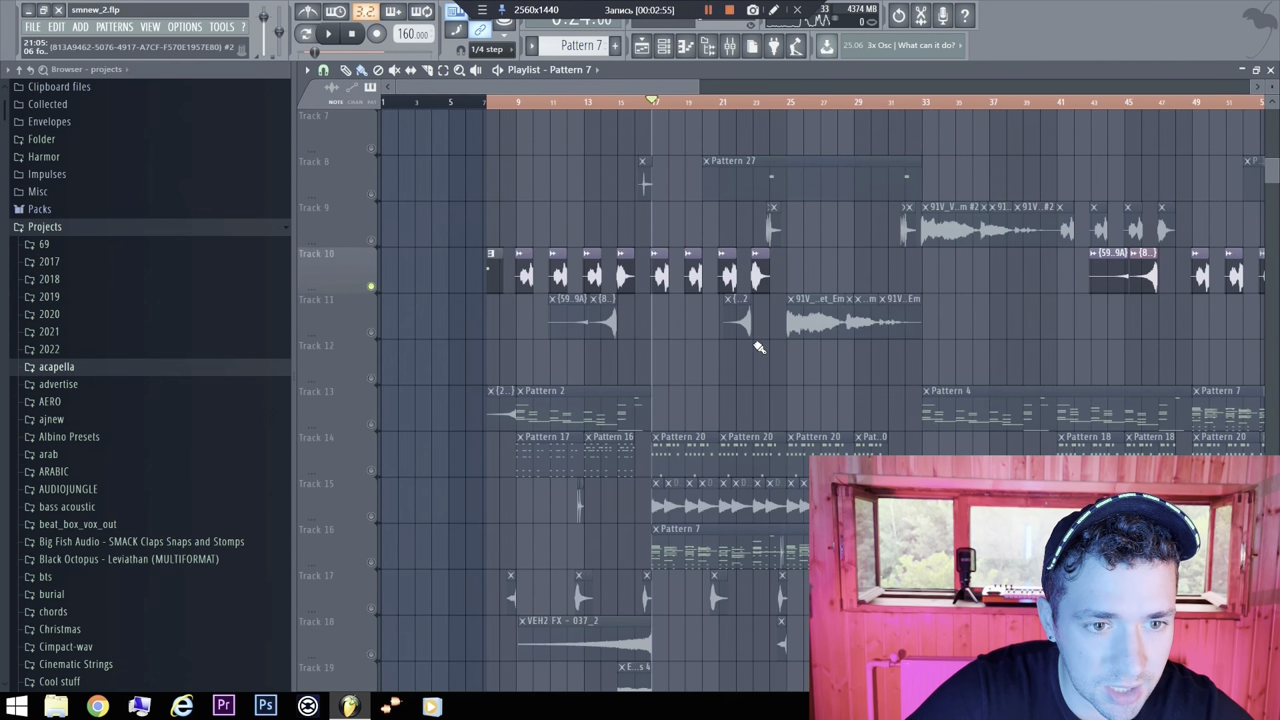
Step: Solo Track 22 with the smnew_2 audio clip, play it from bar 17, and stop playback
ctrl+scroll(714, 390, up, 3)
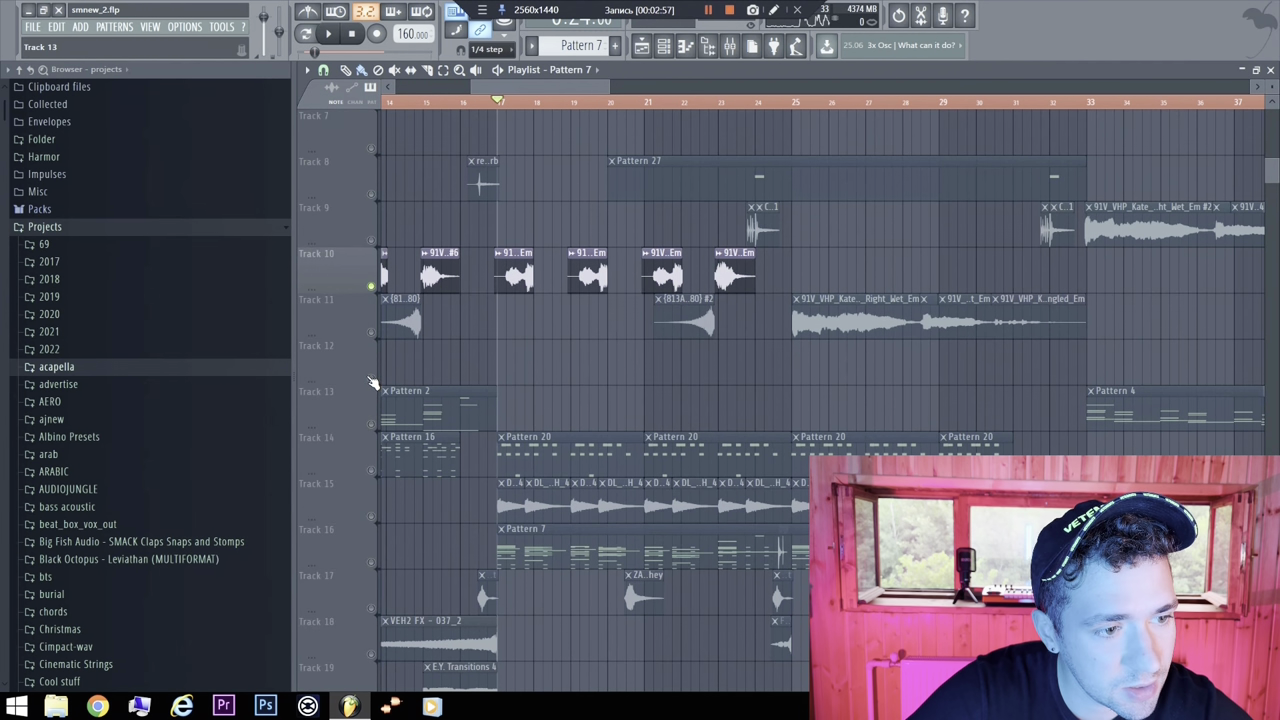
scroll(378, 387, down, 4)
click(371, 516)
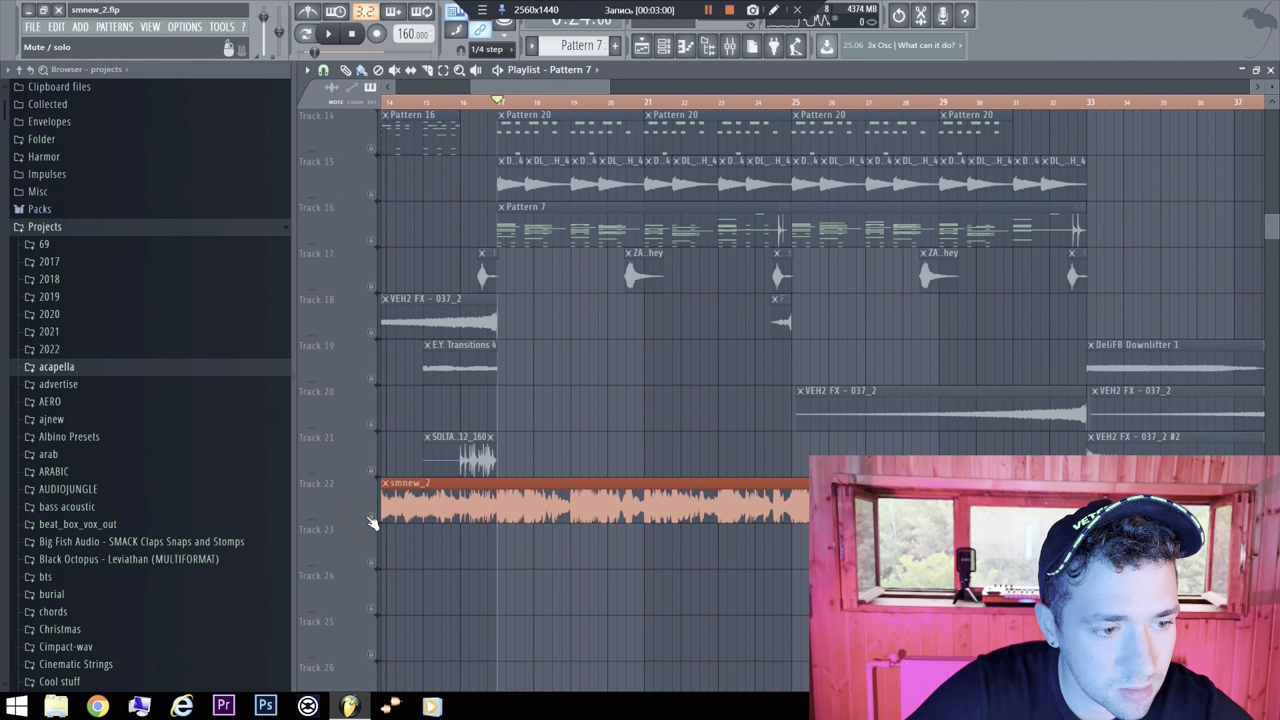
key(space)
scroll(590, 398, up, 4)
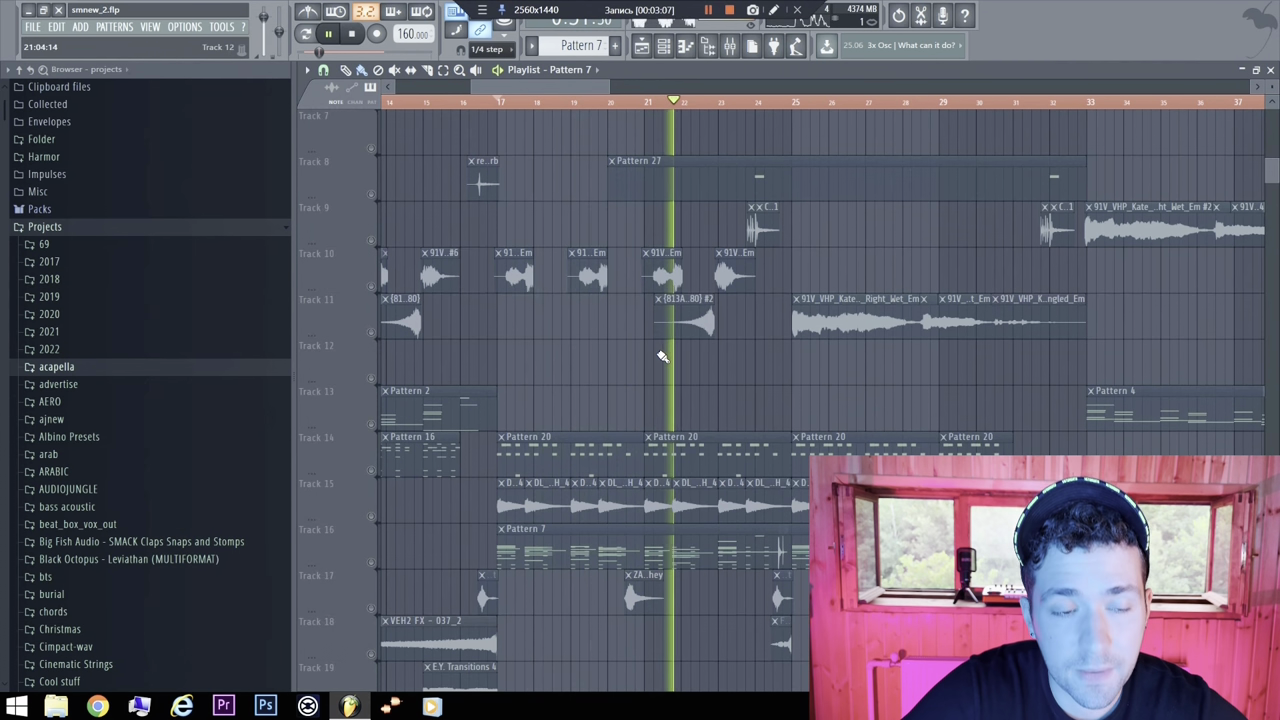
key(space)
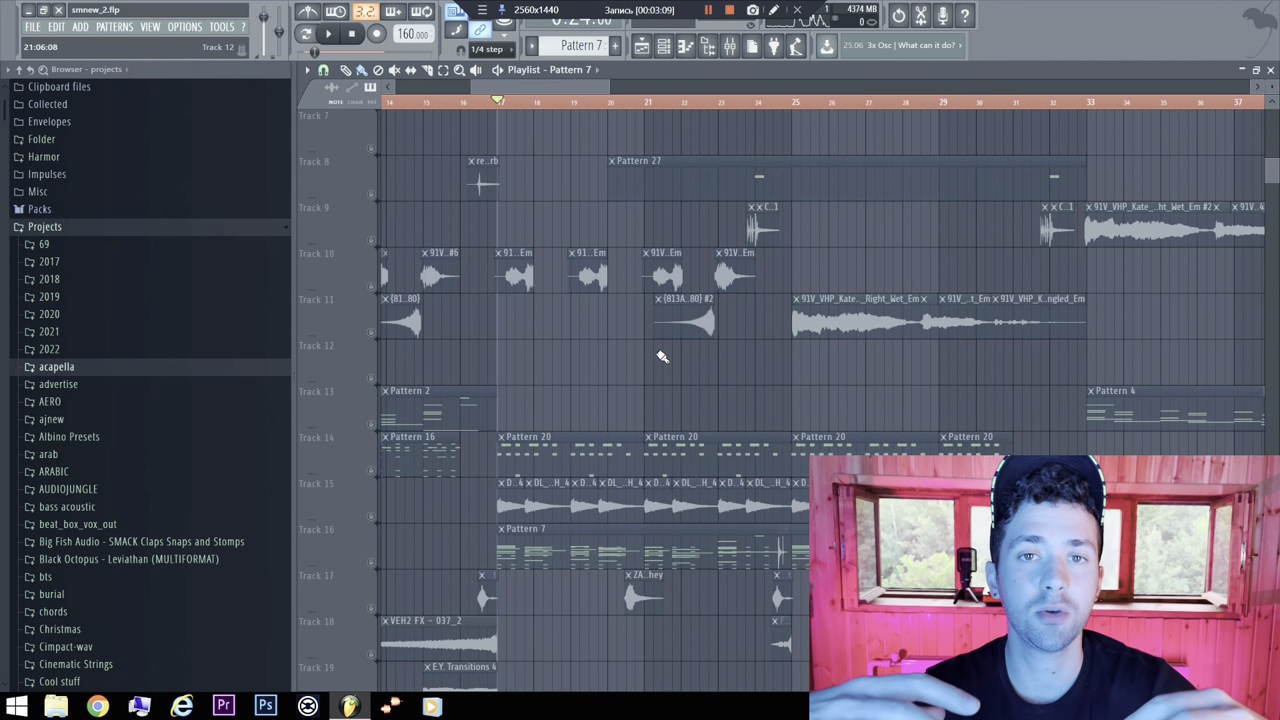